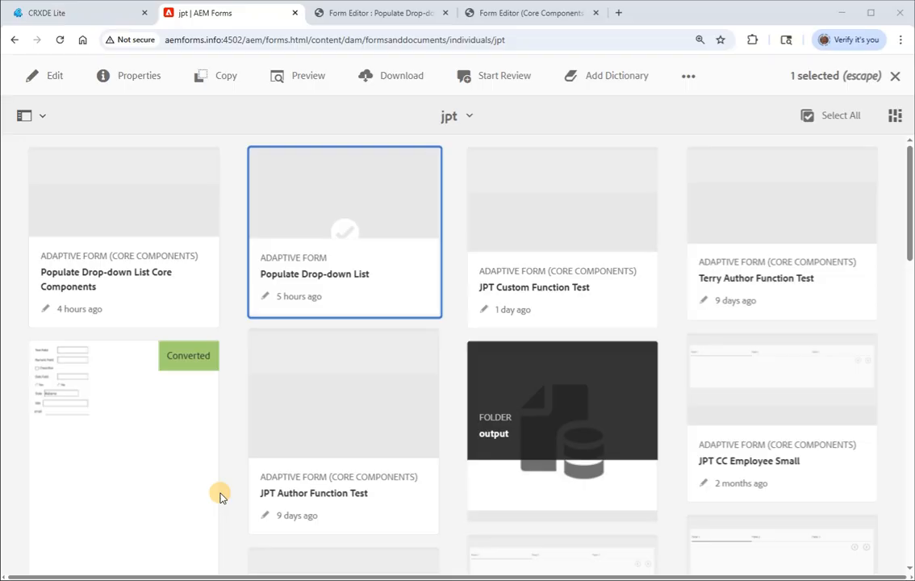
- Create a Set Options Of rule for the States drop-down list in the Populate Drop-down List form
left_click(364, 17)
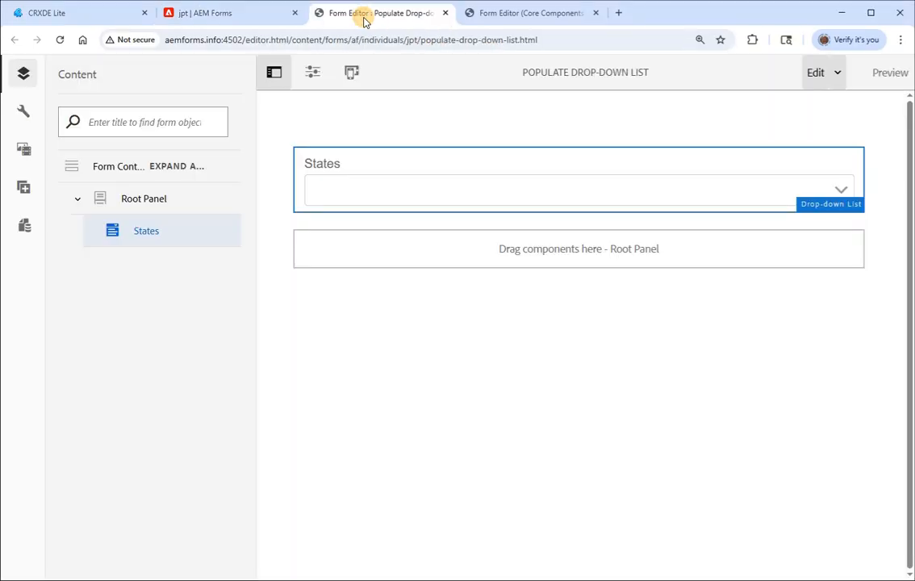
left_click(408, 195)
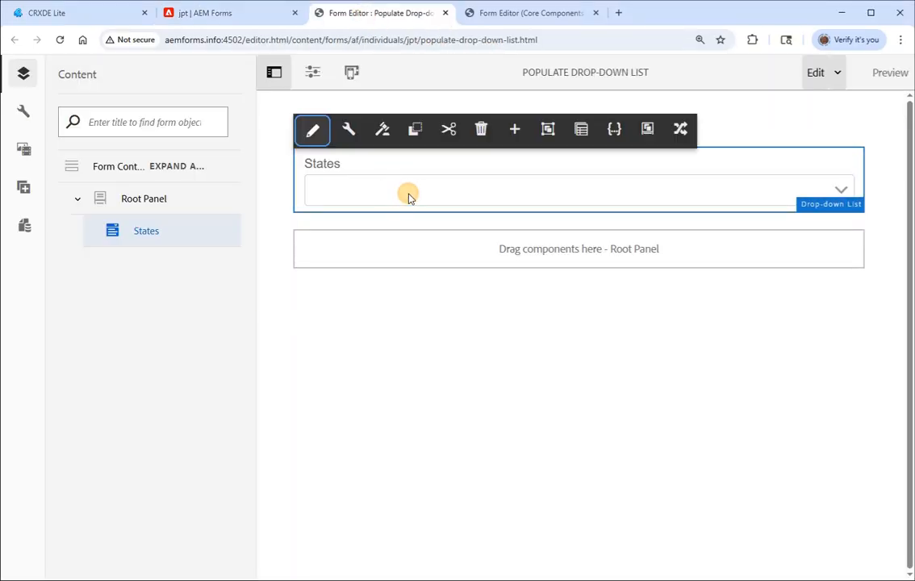
left_click(379, 129)
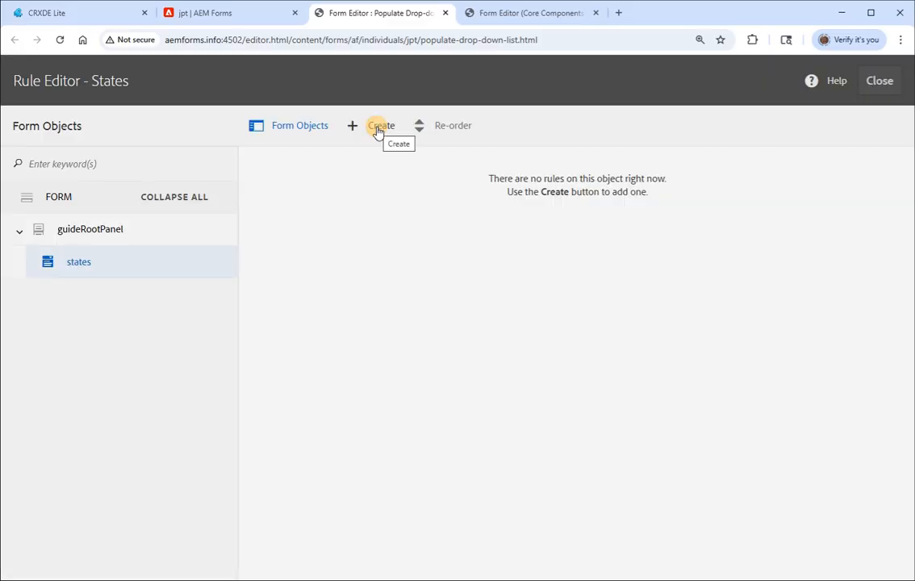
left_click(378, 128)
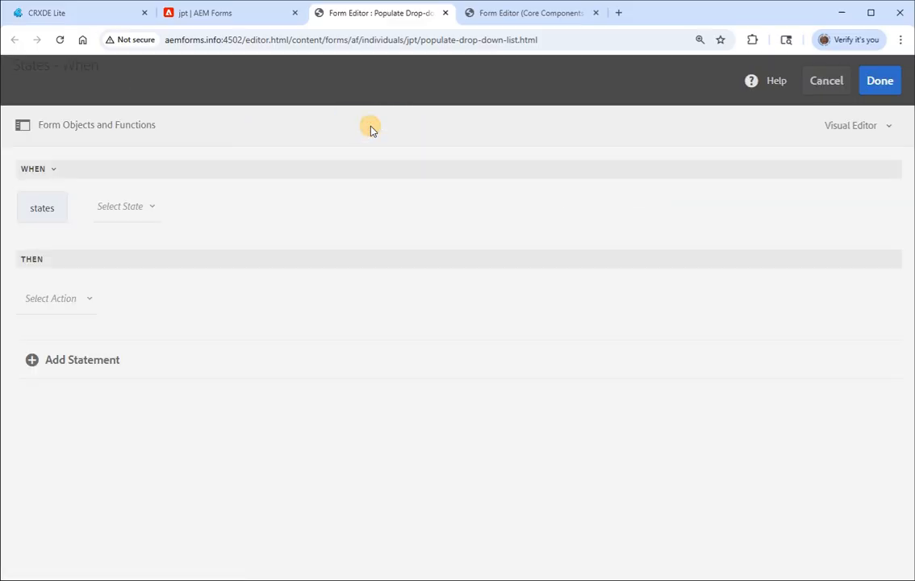
left_click(81, 127)
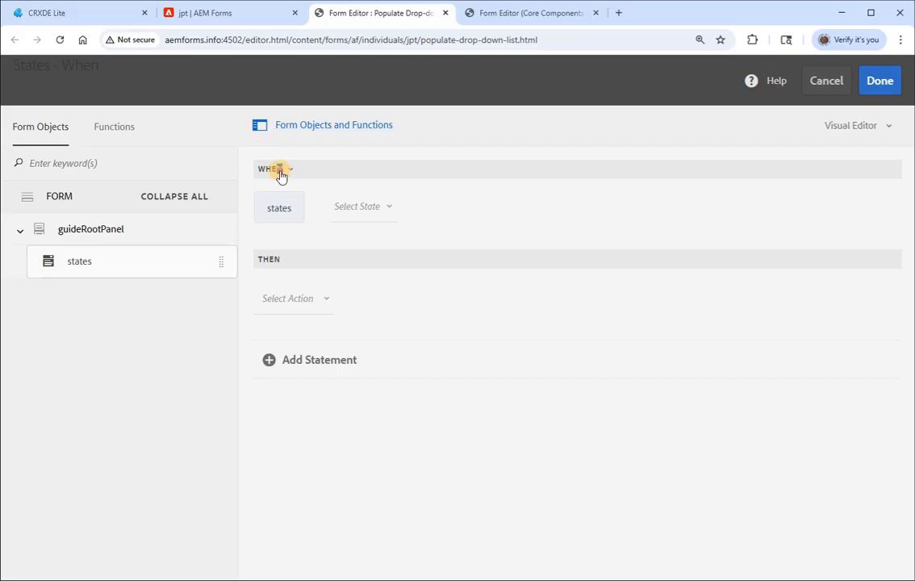
left_click(278, 170)
left_click_drag(412, 244, 406, 331)
left_click(322, 326)
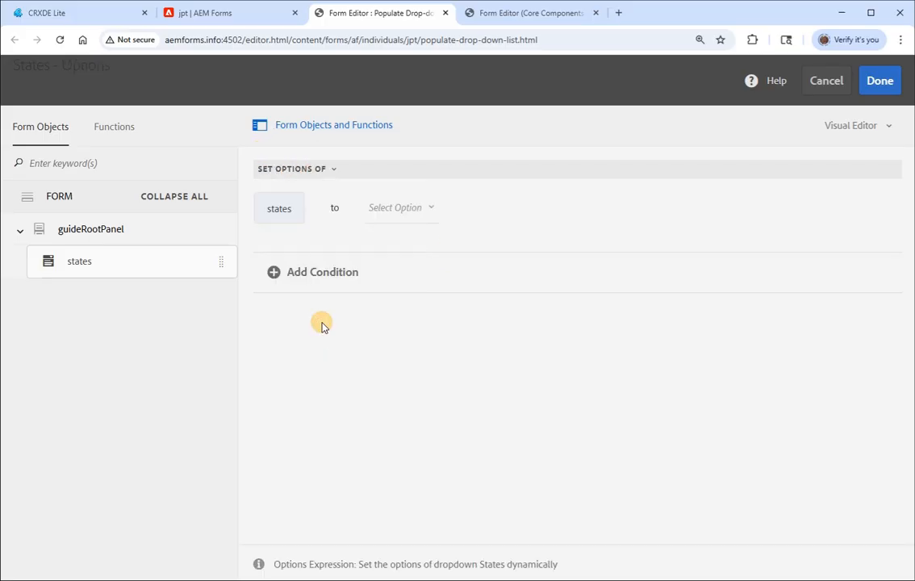
- Switch the States options rule to the Code Editor and unlock its code for editing
left_click(885, 127)
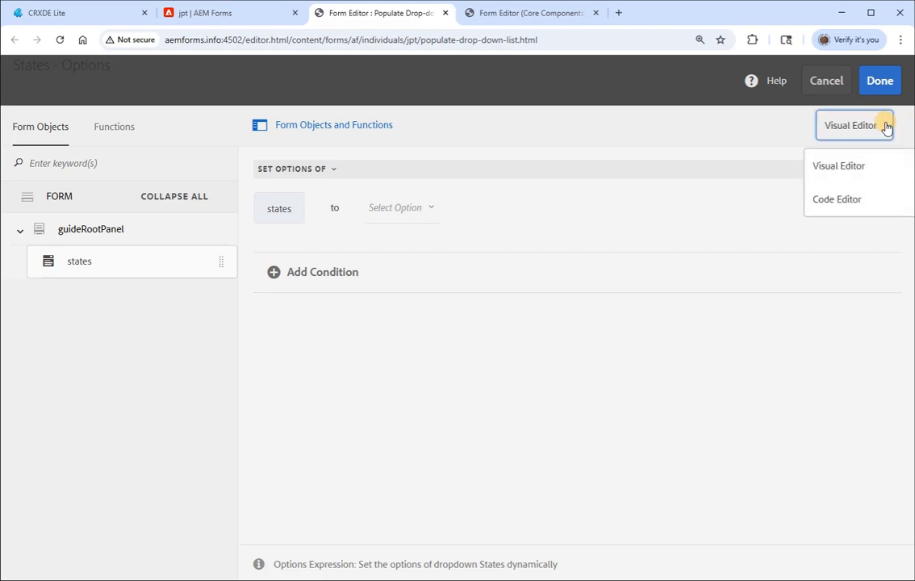
left_click(838, 204)
left_click(260, 164)
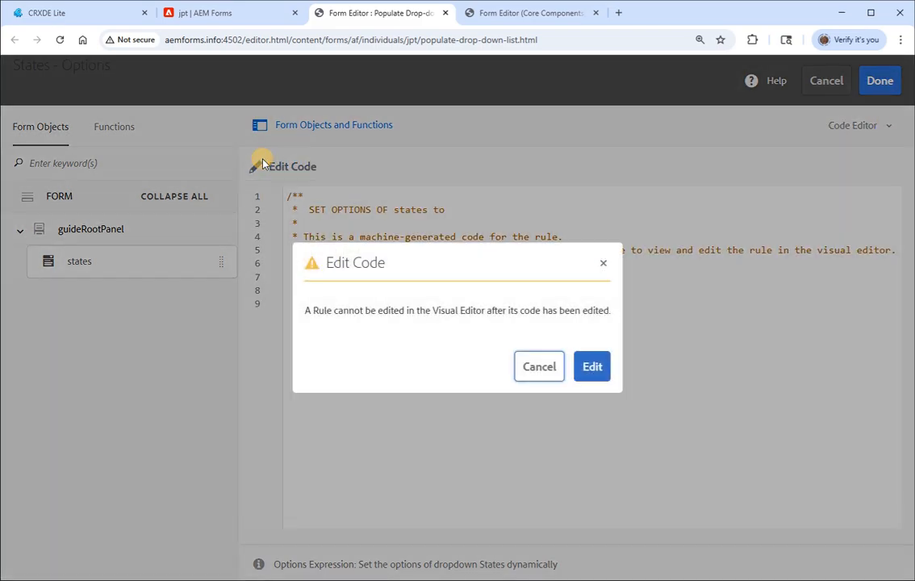
left_click(590, 369)
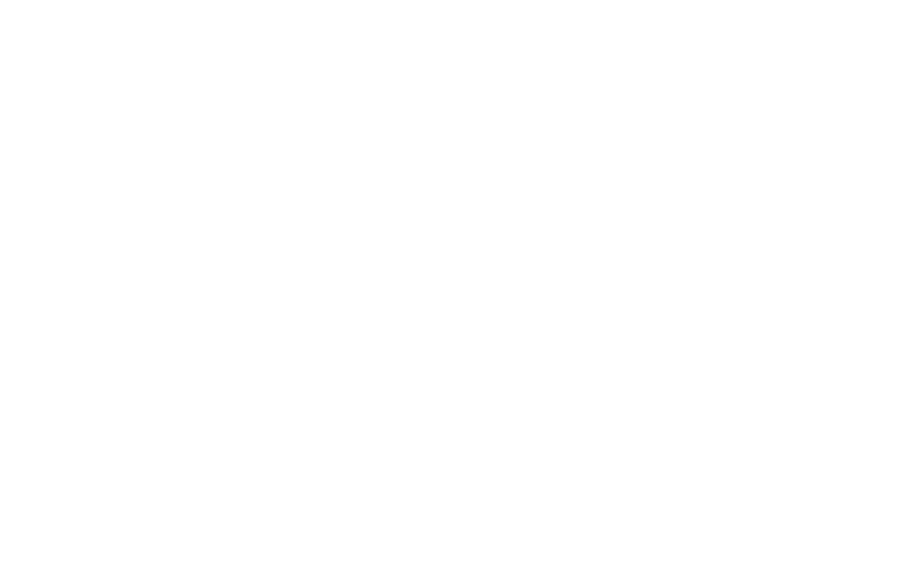
- Paste the script with the array of US state options into the States rule, save it and close the Rule Editor
left_click(290, 194)
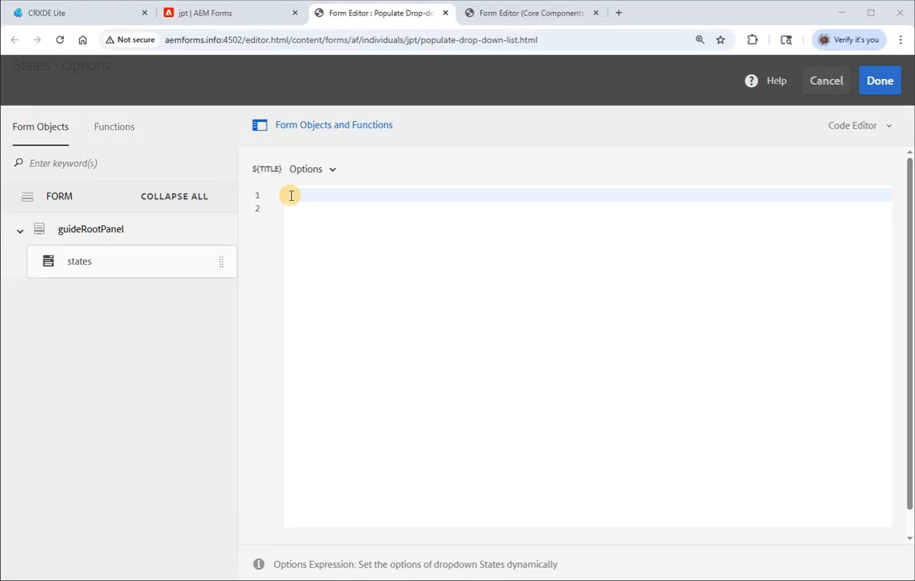
type("{ //The values in the array will populate the dropdown.  [\"Alabama (AL)=Alabama (AL)\", \"Alaska (AK)=Alaska (AK)\", \"Arizona (AZ)=Arizona (AZ)\", \"Arkansas (AR)=Arkansas (AR)\", \"California (CA)=California (CA)\", \"Colorado (CO)=Colorado (CO)\", \"Connecticut (CT)=Connecticut (CT)\", \"Delaware (DE)=Delaware (DE)\",\"District of Columbia (DC)=District of Columbia (DC)\", \"Florida (FL)=Florida (FL)\", \"Georgia (GA)=Georgia (GA)\", \"Hawaii (HI)=Hawaii (HI)\", \" Idaho (ID)=Idaho (ID)\", \"Illinois (IL)=Illinois (IL)\", \"Indiana (IN)=Indiana (IN)\", \"Iowa (IA)=Iowa (IA)\", \"Kansas (KS)=Kansas (KS)\", \"Kentucky (KY)=Kentucky (KY)\", \"Louisiana (LA)=Louisiana (LA)\", \"Maine (ME)=Maine (ME)\", \"Maryland (MD)=Maryland (MD)\", \"Massachusetts (MA)=Massachusetts (MA)\", \"Michigan (MI)=Michigan (MI)\", \"Minnesota (MN)=Minnesota (MN)\", \"Mississippi (MS)=Mississippi (MS)\", \"Missouri (MO)=Missouri (MO)\", \"Montana (MT)=Montana (MT)\", \"Nebraska (NE)=Nebraska (NE)\", \"Nevada (NV)=Nevada (NV)\", \"New Hampshire (NH)=New Hampshire (NH)\", \"New Jersey (NJ)=New Jersey (NJ)\", \"New Mexico (NM)=New Mexico (NM)\", \"New York (NY)=New York (NY)\", \"North Carolina (NC)=North Carolina (NC)\", \"North Dakota (ND)=North Dakota (ND)\", \"Ohio (OH)=Ohio (OH)\", \"Oklahoma (OK)=Oklahoma (OK)\", \"Oregon (OR)=Oregon (OR)\", \"Pennsylvania (PA)=Pennsylvania (PA)\", \"Rhode Island (RI)=Rhode Island (RI)\", \"South Carolina (SC)=South Carolina (SC)\", \"South Dakota (SD)=South Dakota (SD)\", \"Tennessee (TN)=Tennessee (TN)\", \"Texas (TX)=Texas (TX)\", \"Utah (UT)=Utah (UT)\", \"Vermont (VT)=Vermont (VT)\", \"Virginia (VA)=Virginia (VA)\", \"Washington (WA)=Washington (WA)\", \"West Virginia (WV)=West Virginia (WV)\", \"Wisconsin (WI)=Wisconsin (WI)\", \"Wyoming (WY)=Wyoming (WY)\"];  }")
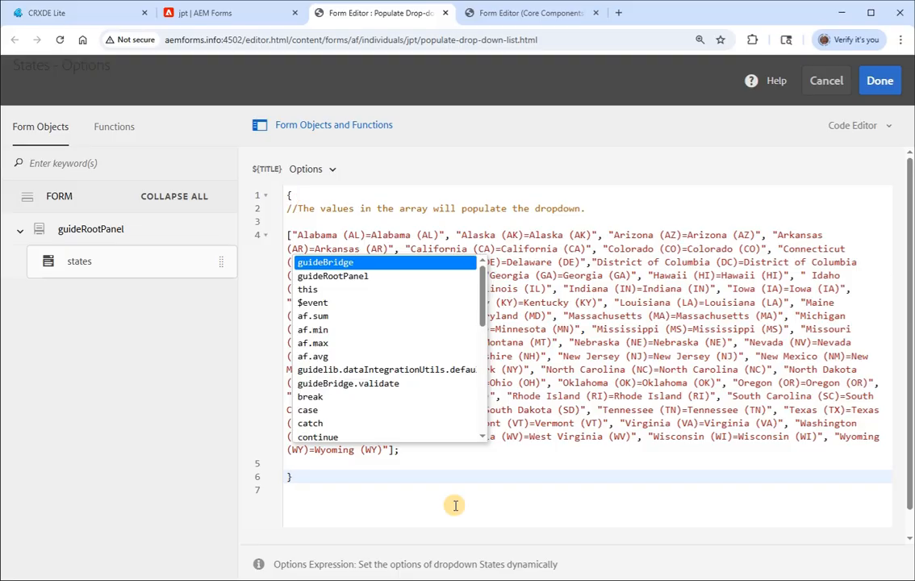
left_click(516, 489)
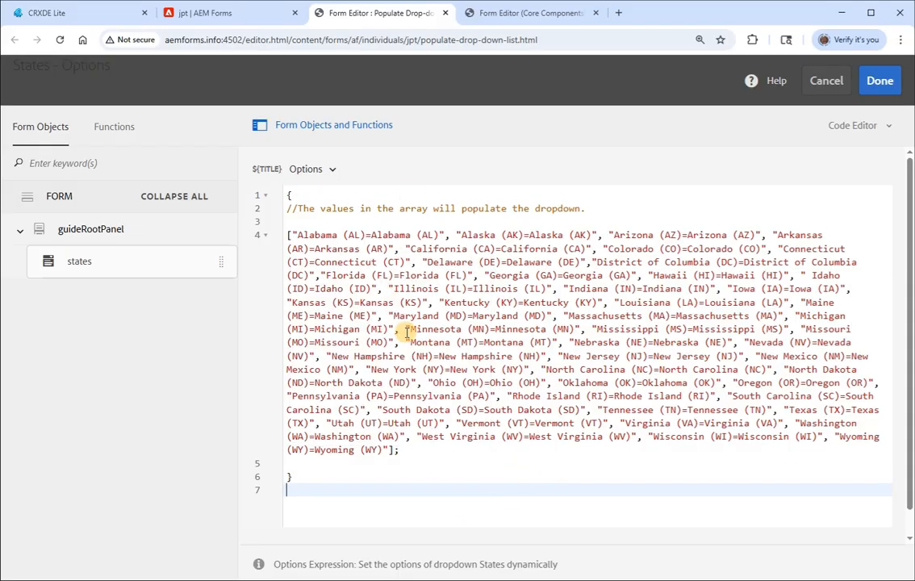
left_click(880, 81)
left_click(879, 82)
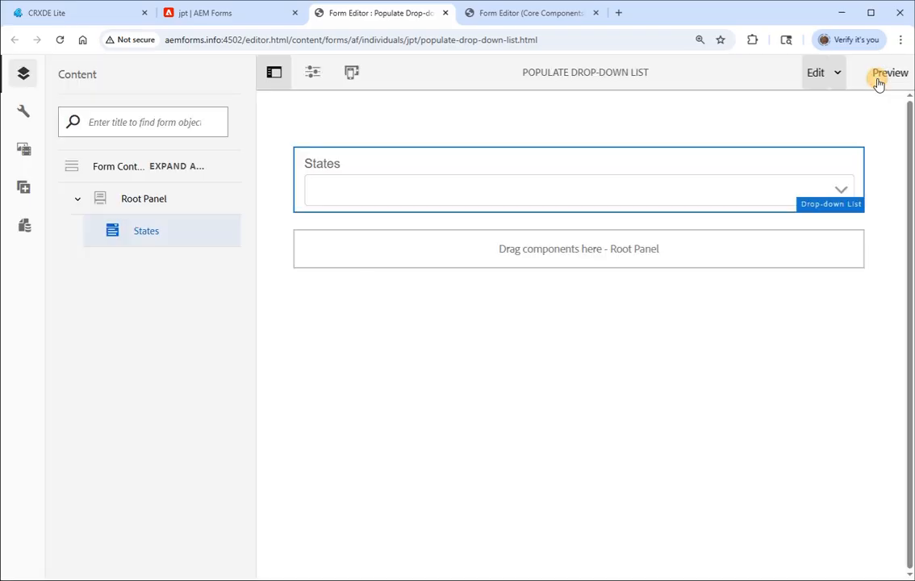
- Preview the form and expand the States drop-down list to check its options
left_click(883, 74)
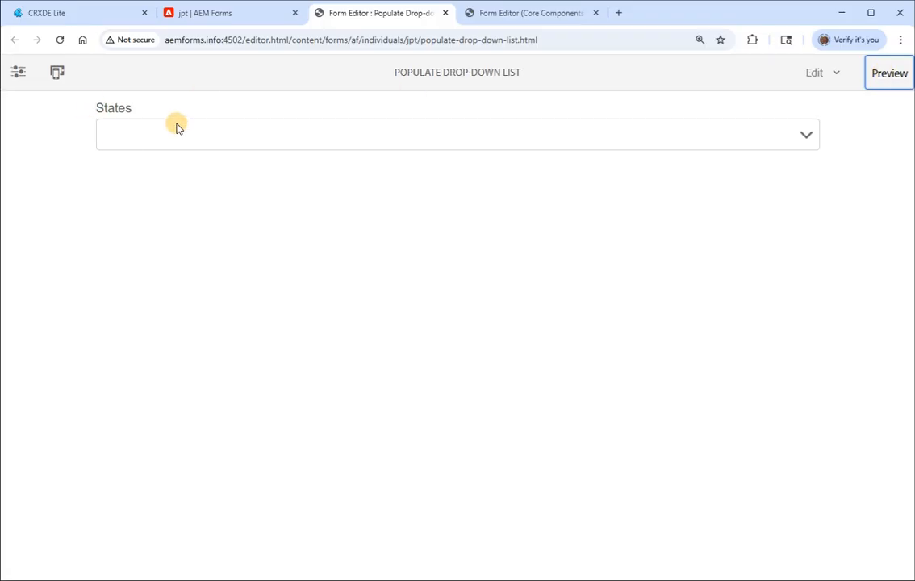
left_click(177, 127)
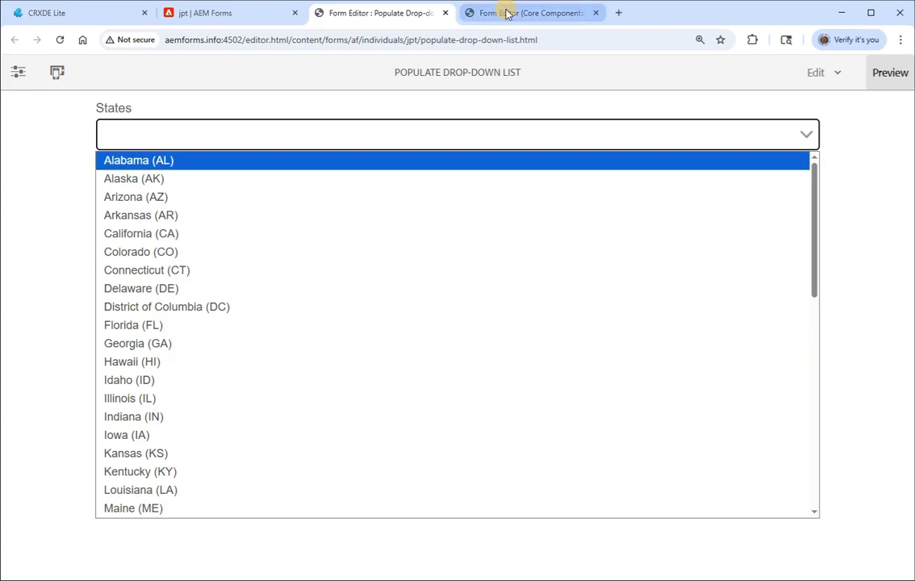
- Switch to CRXDE Lite and review the getStateValues and getStateLabels functions and their comment blocks in stateDropdown.js
left_click(74, 14)
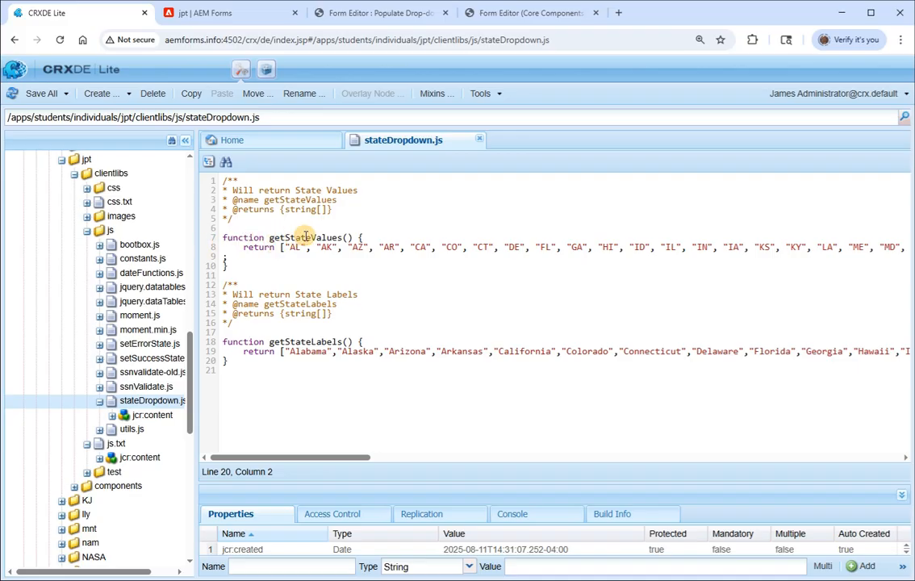
left_click_drag(242, 247, 361, 250)
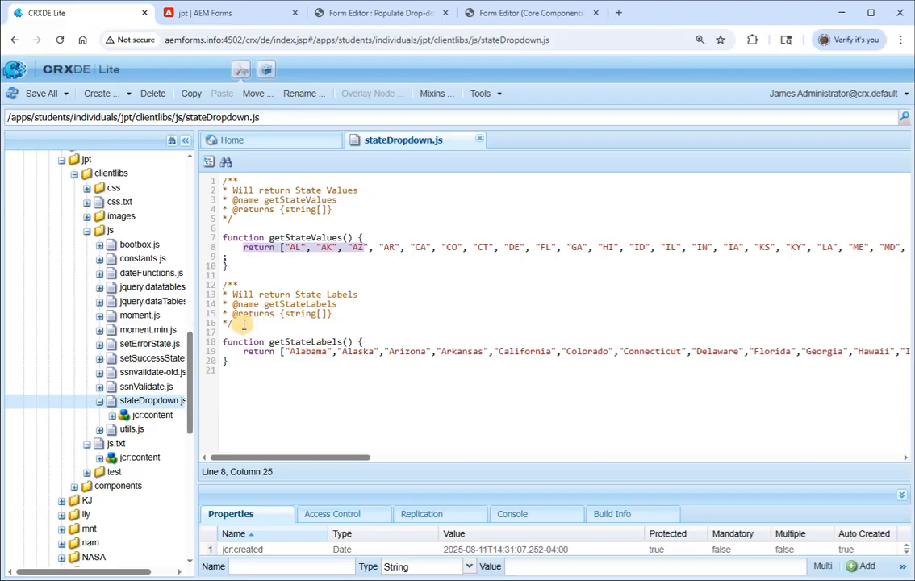
left_click_drag(223, 331, 218, 289)
left_click_drag(222, 227, 205, 163)
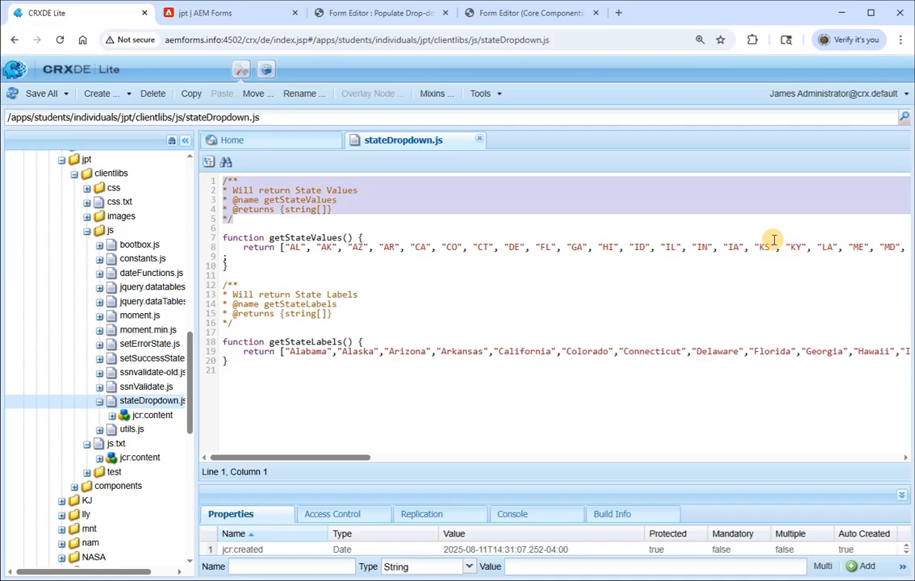
- Switch to the Populate Drop-down List Core Components form and create a When rule for its States drop-down list
left_click(480, 14)
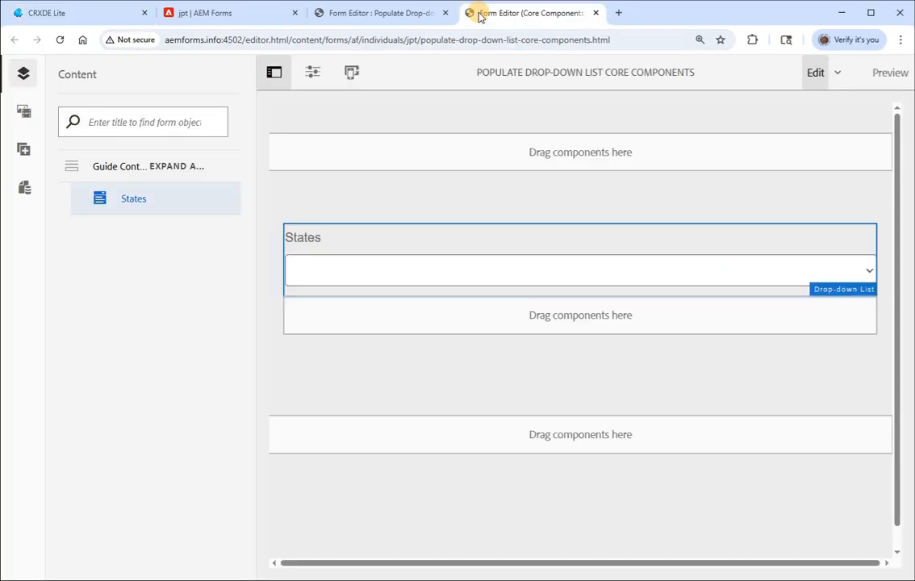
left_click(402, 273)
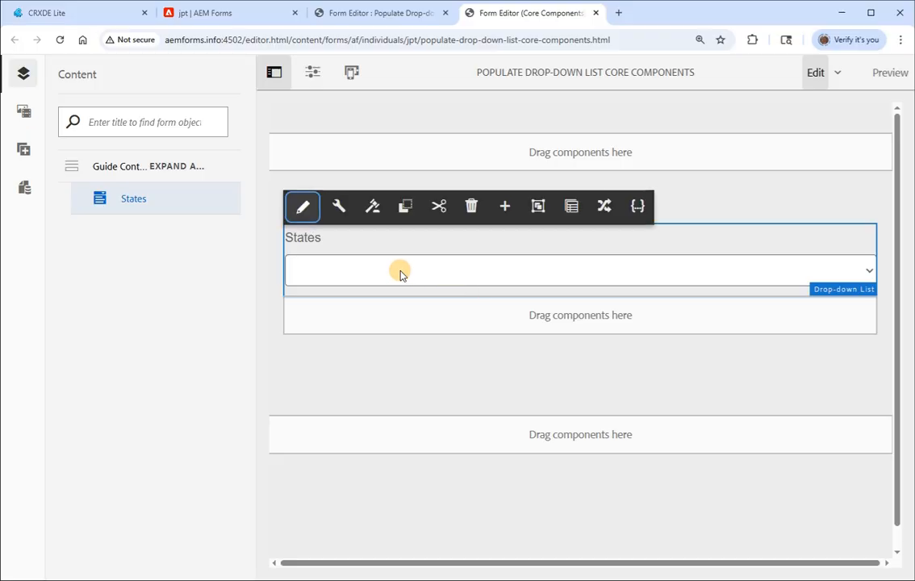
left_click(371, 207)
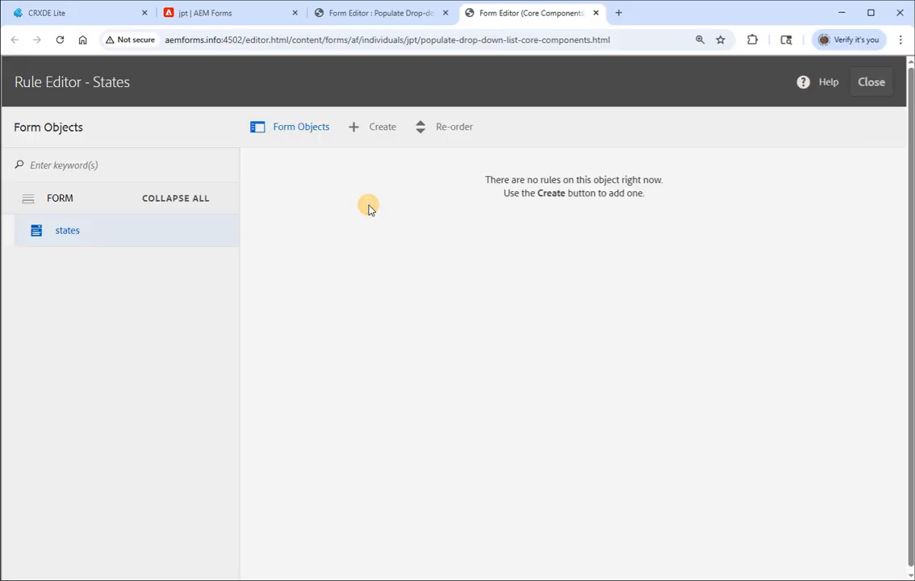
left_click(381, 129)
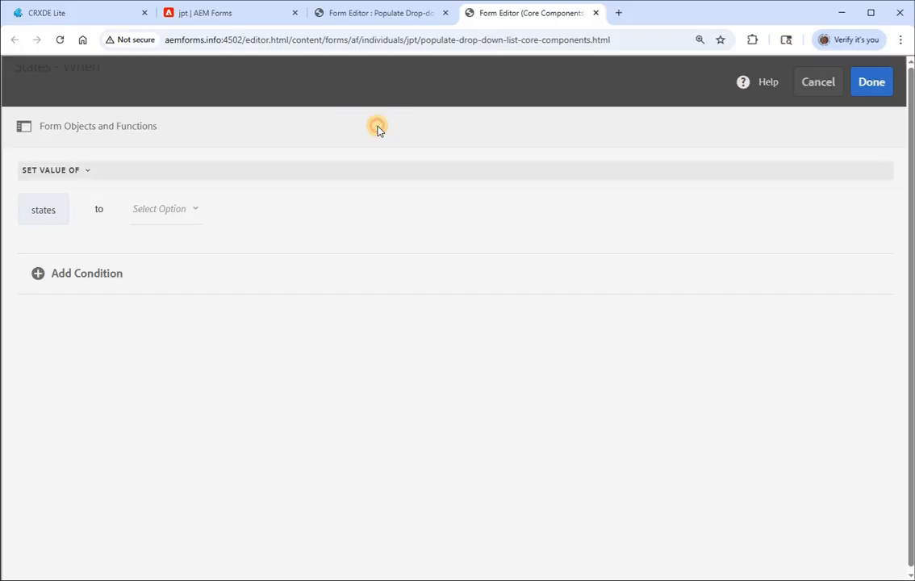
left_click(104, 129)
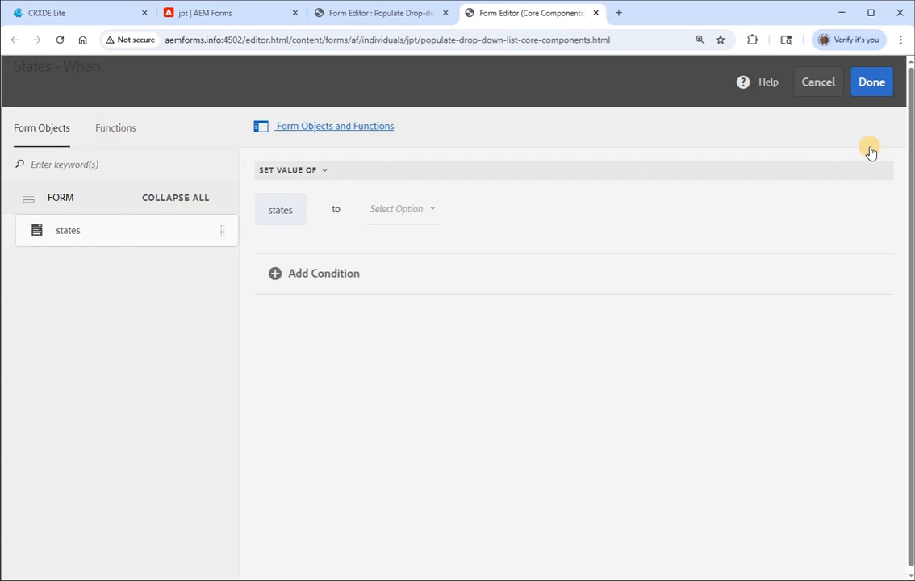
left_click(318, 171)
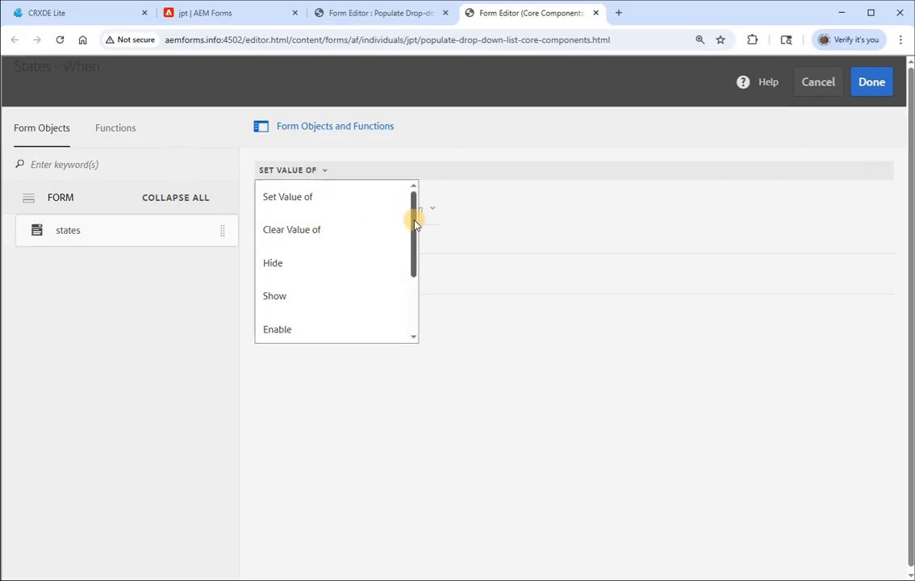
left_click_drag(413, 214, 412, 278)
left_click(344, 332)
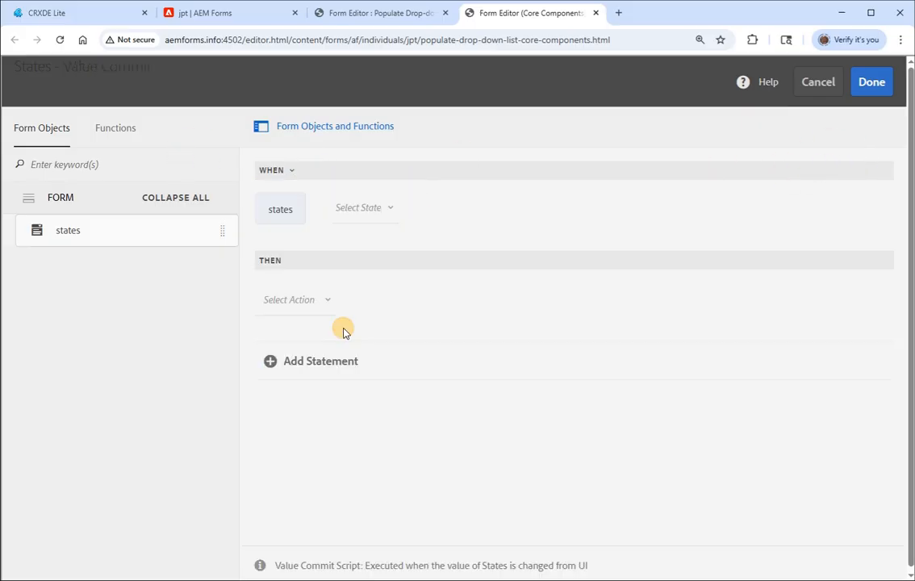
- Set the rule's condition so that it runs when states is initialized
left_click(363, 207)
left_click_drag(491, 242, 494, 365)
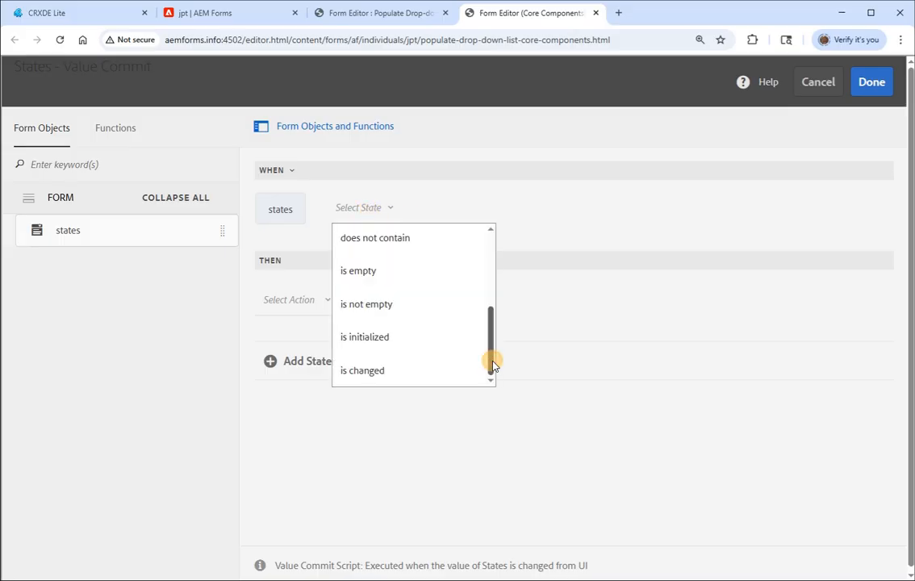
left_click(446, 336)
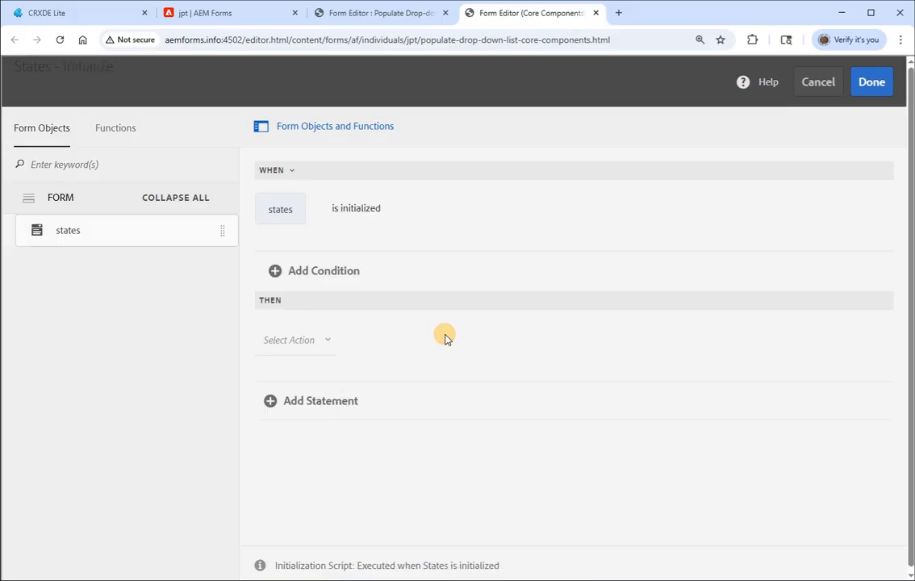
- Add a Set Property action to the rule that targets the enum property of the states object
left_click(321, 343)
scroll(345, 472, "down", 2)
left_click(343, 457)
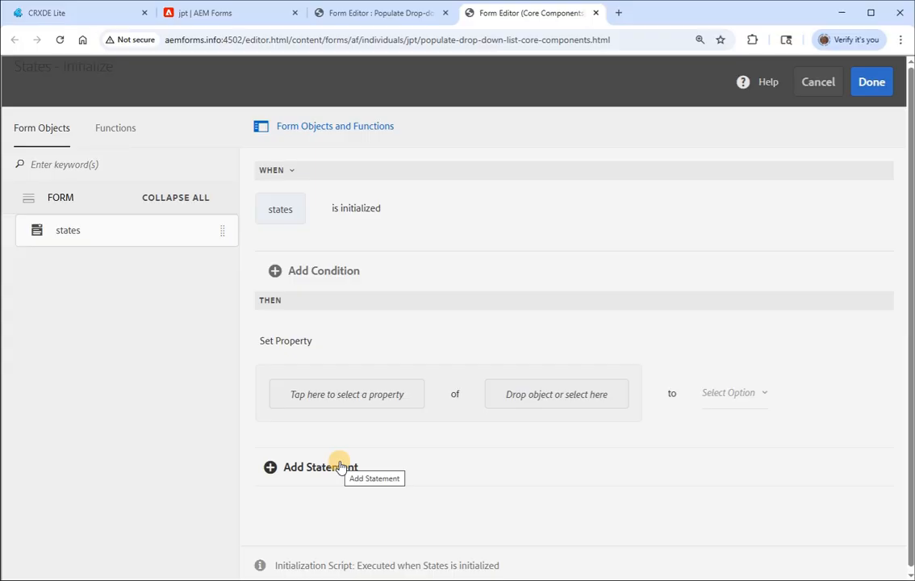
left_click(336, 403)
left_click_drag(429, 267, 442, 374)
left_click(351, 327)
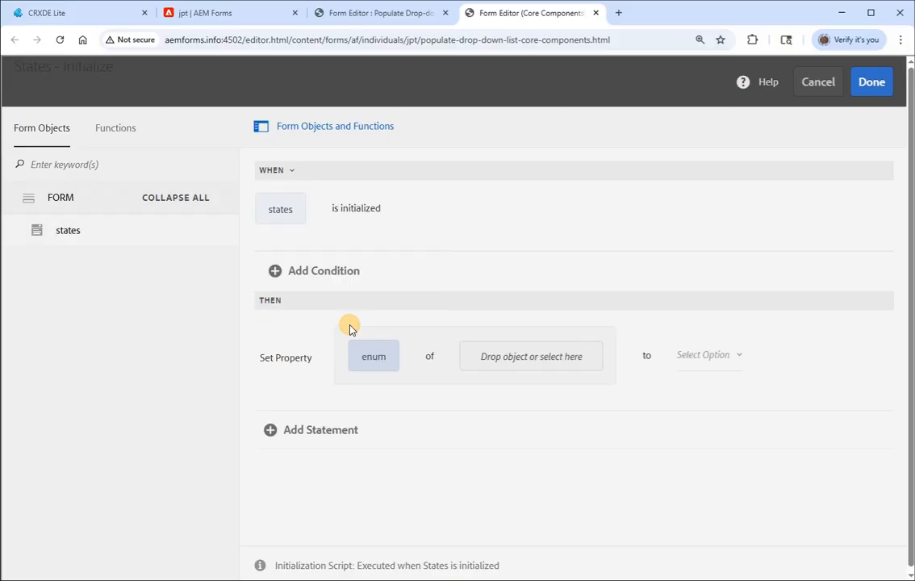
left_click(505, 358)
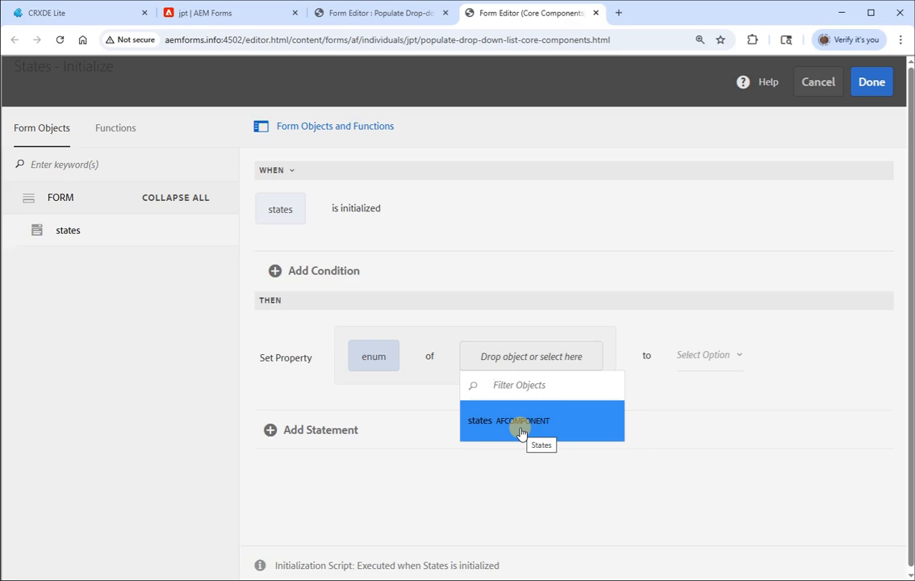
left_click(521, 428)
- Set the enum property's value to the function output of getStateValues
left_click(633, 356)
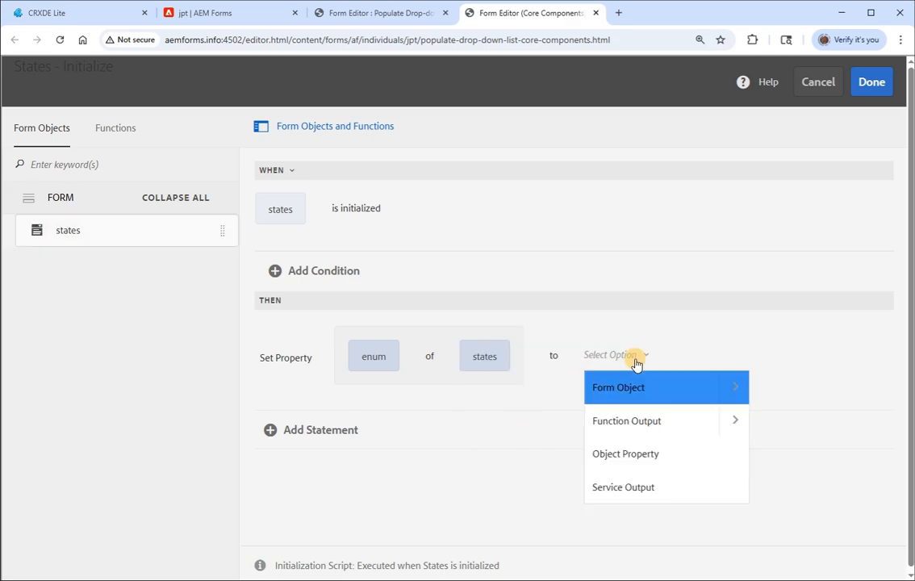
left_click(633, 431)
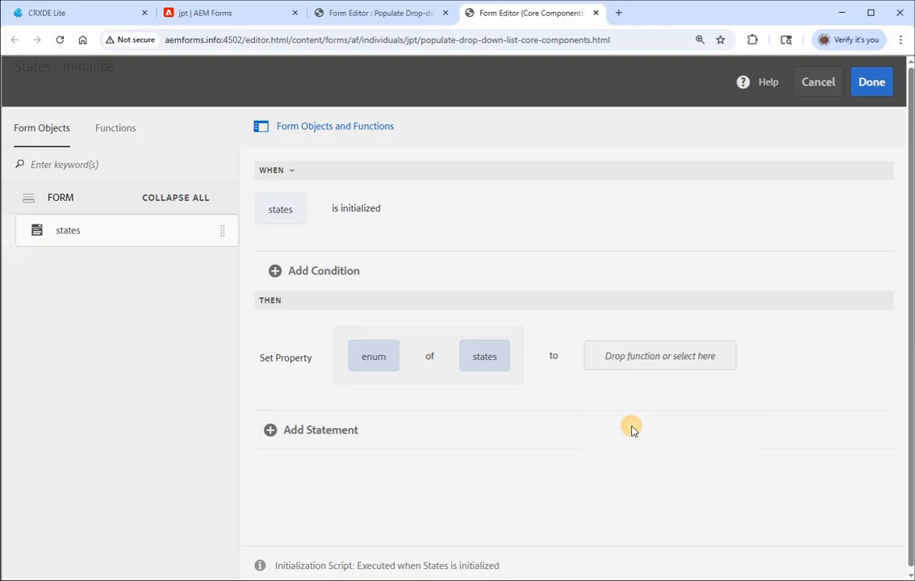
left_click(105, 132)
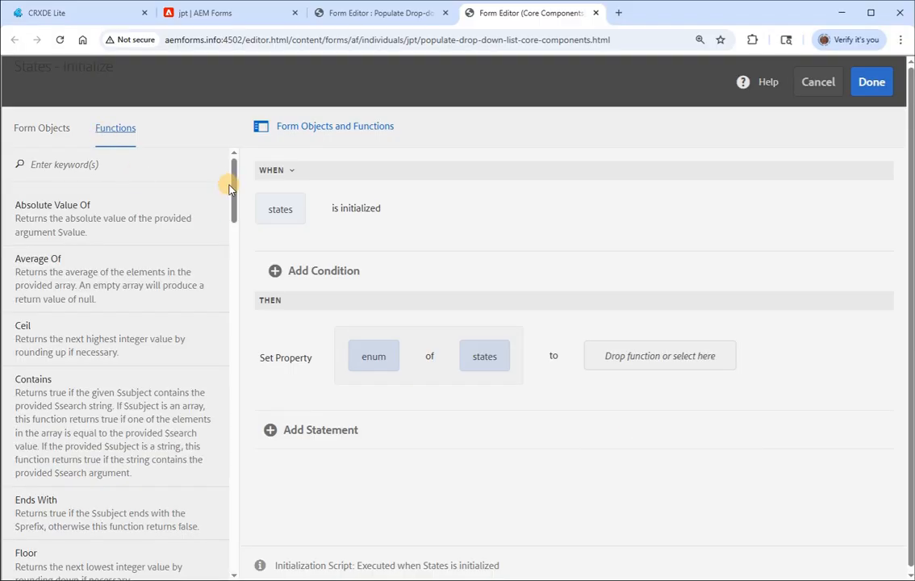
left_click_drag(231, 184, 246, 575)
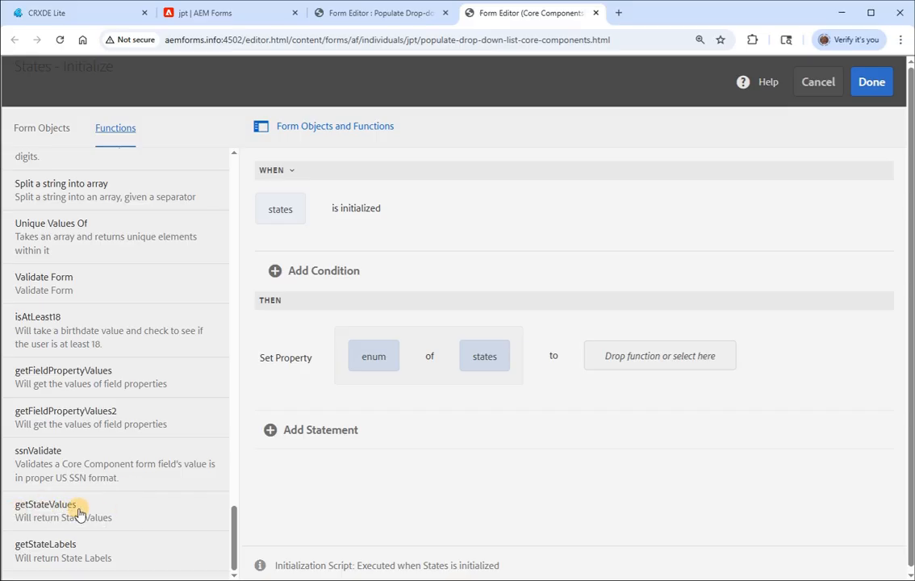
left_click_drag(50, 505, 626, 360)
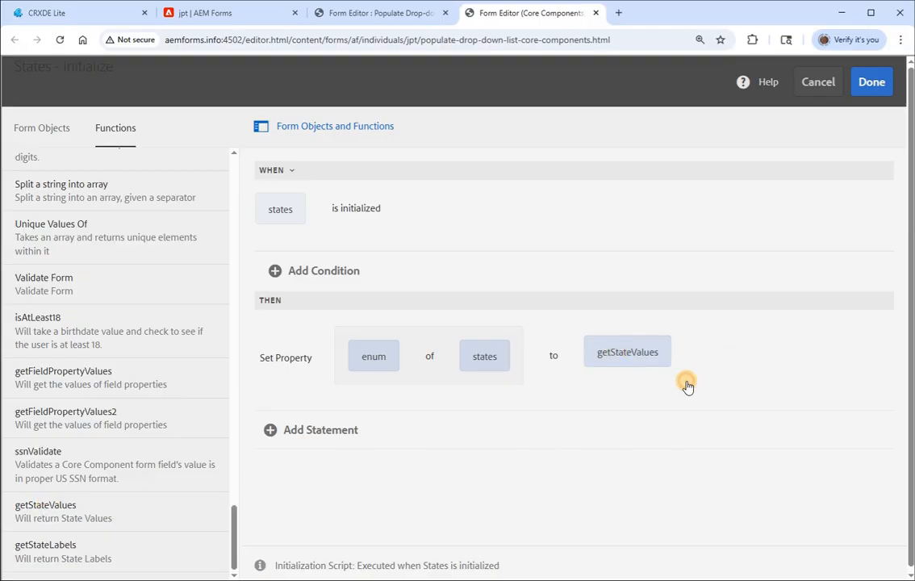
- Add a second Set Property statement to the rule that targets the enumNames property of the states object
left_click(309, 429)
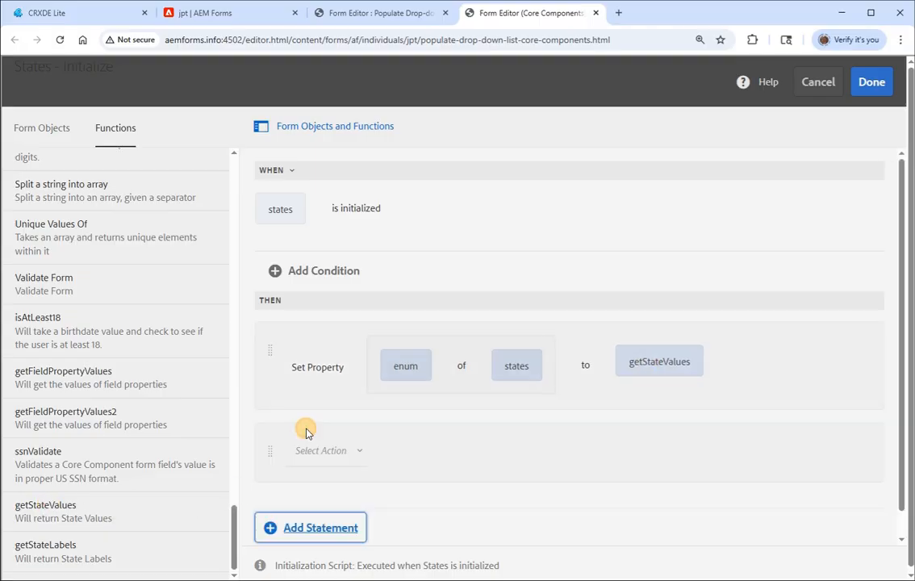
left_click(315, 442)
left_click(367, 404)
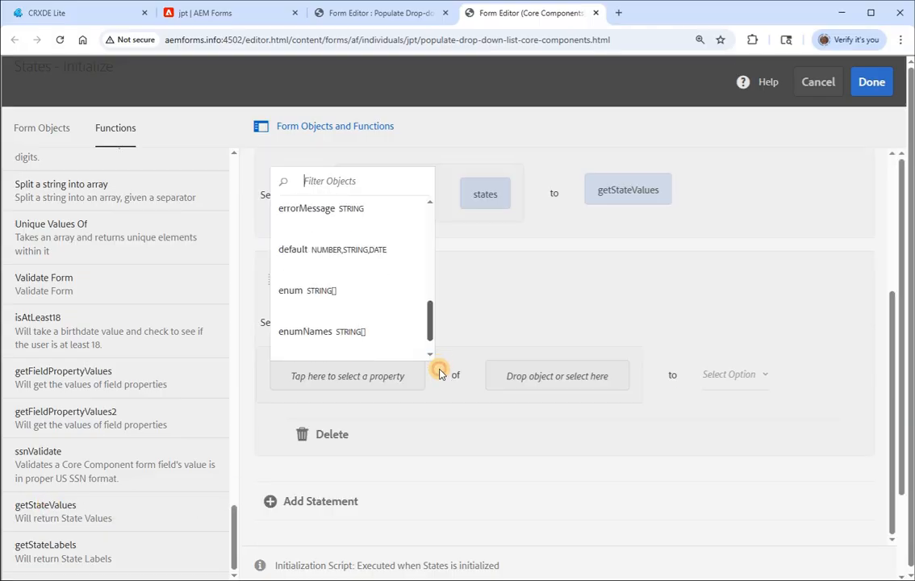
left_click(349, 337)
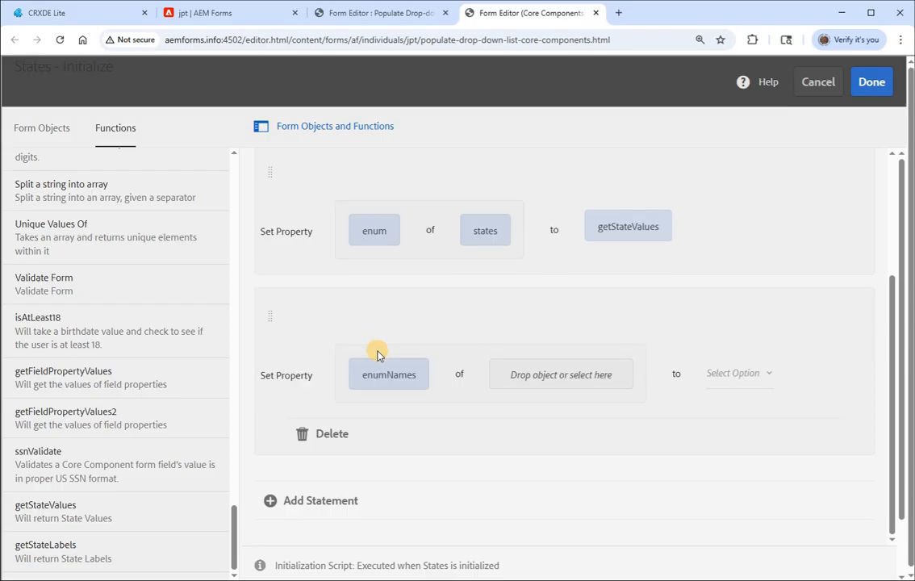
left_click(543, 371)
left_click(538, 438)
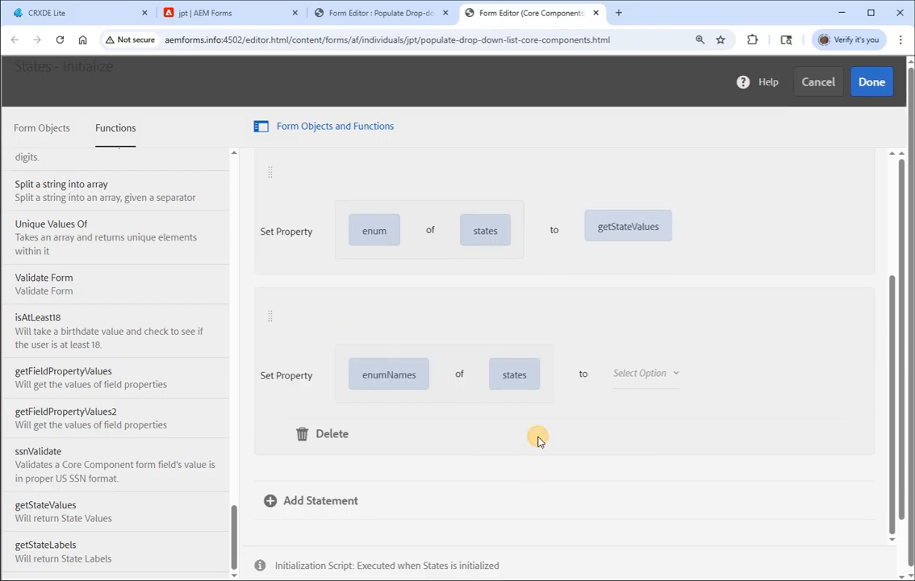
- Set the enumNames property's value to the function output of getStateLabels
left_click(652, 373)
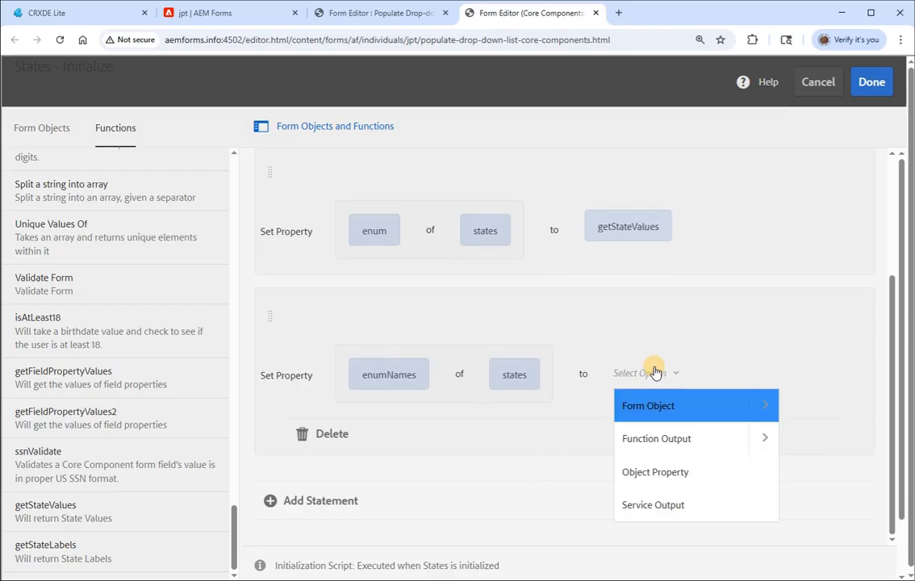
left_click(663, 438)
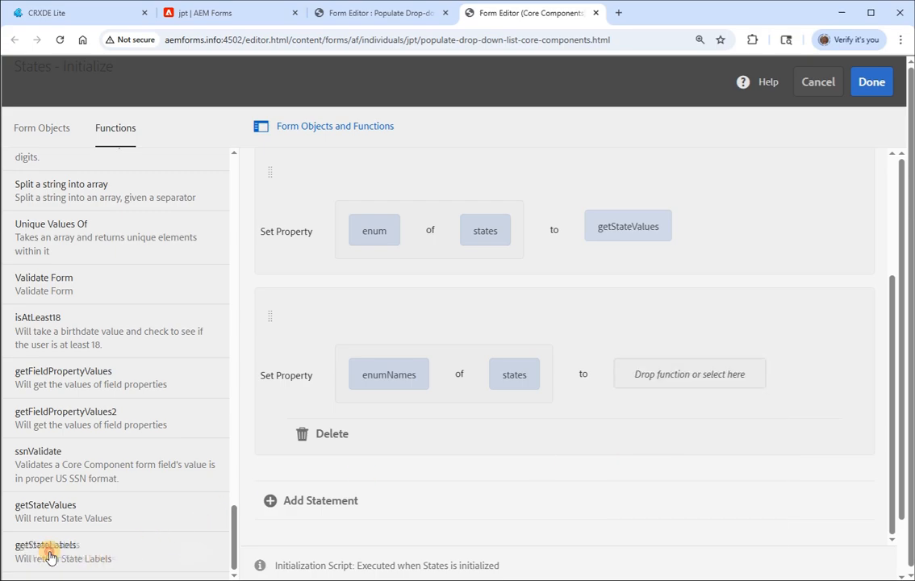
left_click_drag(51, 551, 664, 380)
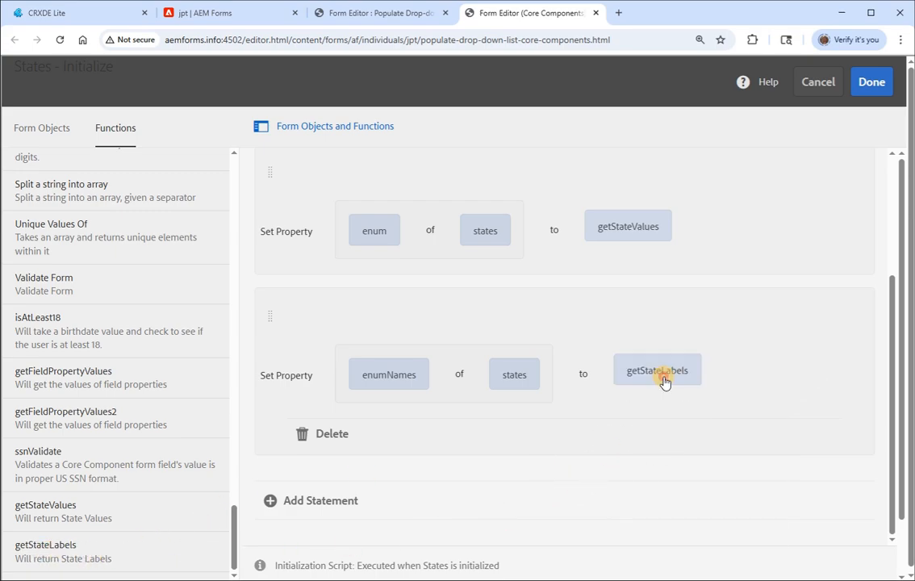
- Review both Set Property statements and save the initialization rule for the States drop-down list
scroll(879, 444, "up", 2)
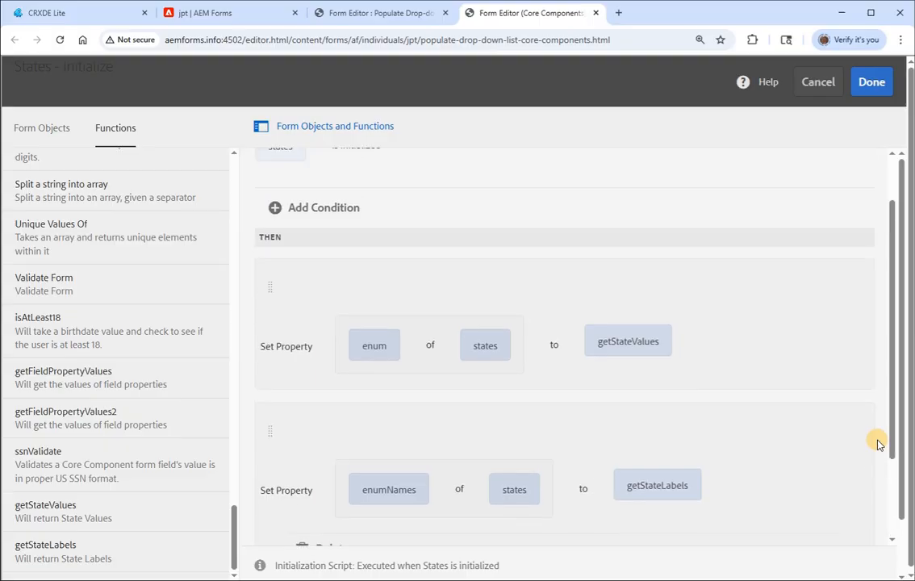
scroll(878, 444, "down", 3)
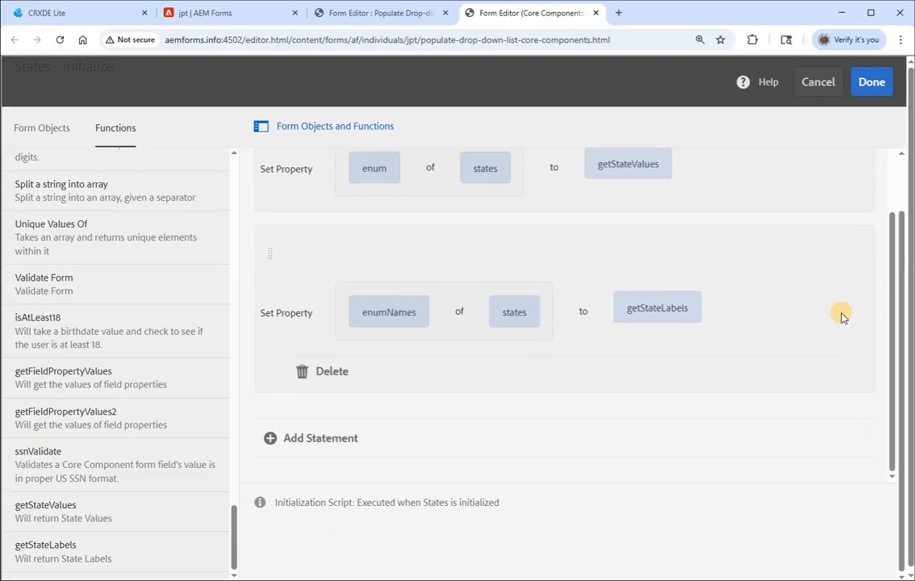
scroll(834, 342, "up", 2)
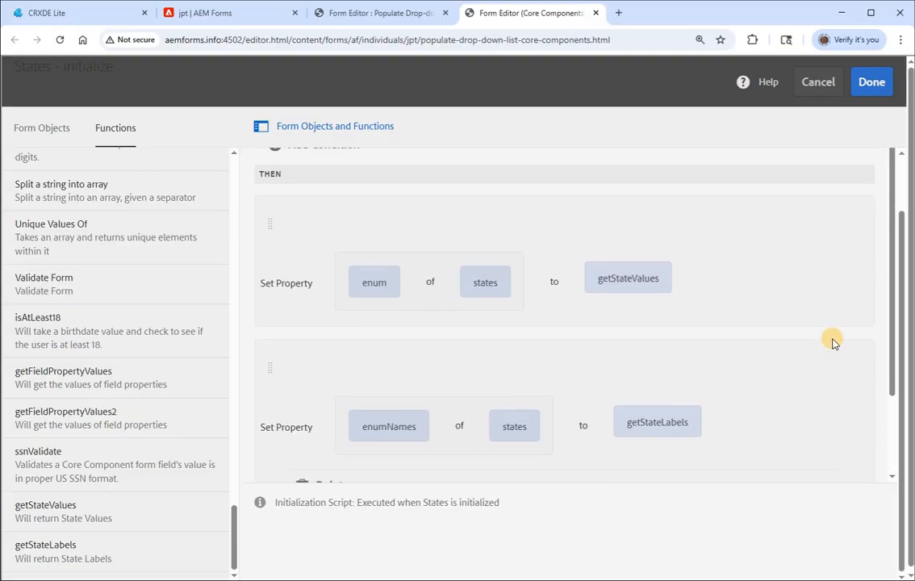
scroll(834, 343, "up", 1)
scroll(834, 342, "down", 1)
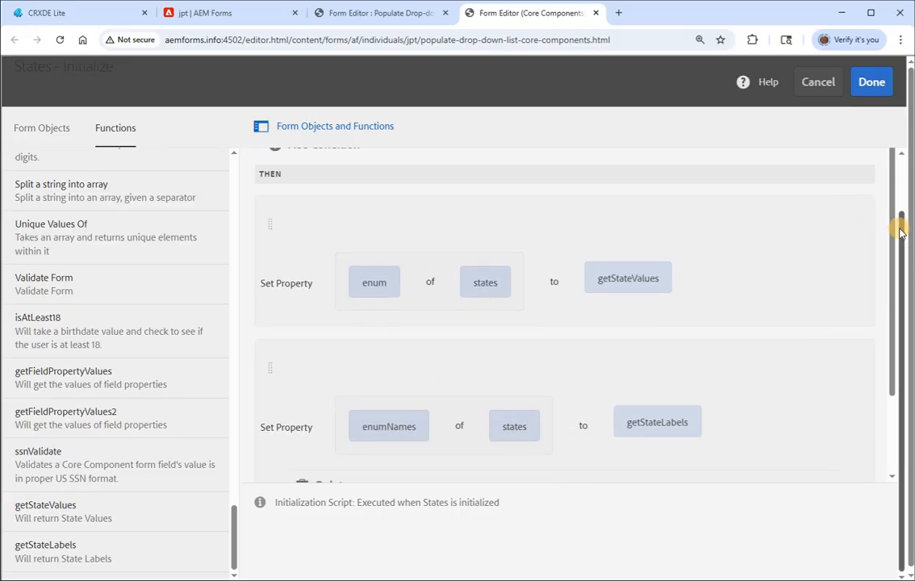
left_click_drag(901, 228, 906, 156)
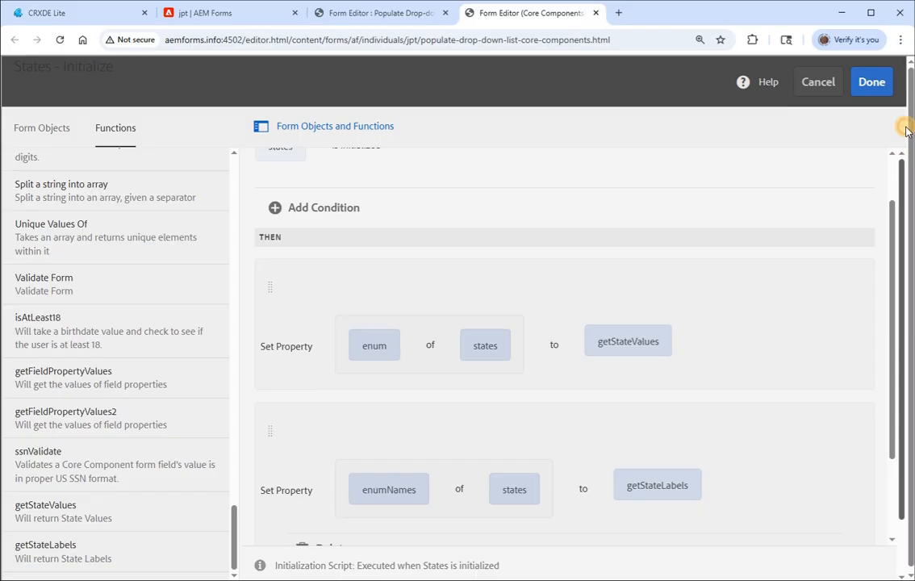
left_click(871, 83)
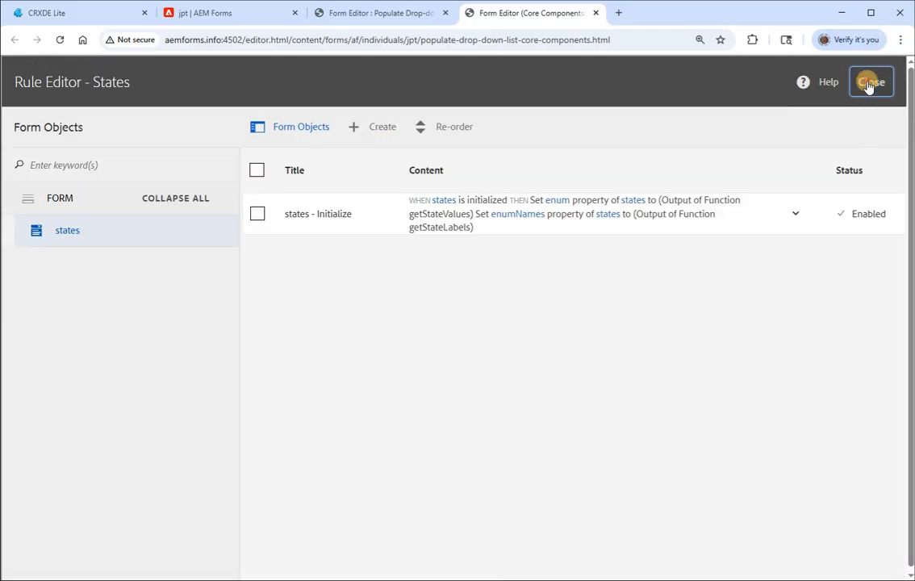
- Leave the rule editor, preview the Core Components form and expand its States drop-down list to check the options
left_click(879, 73)
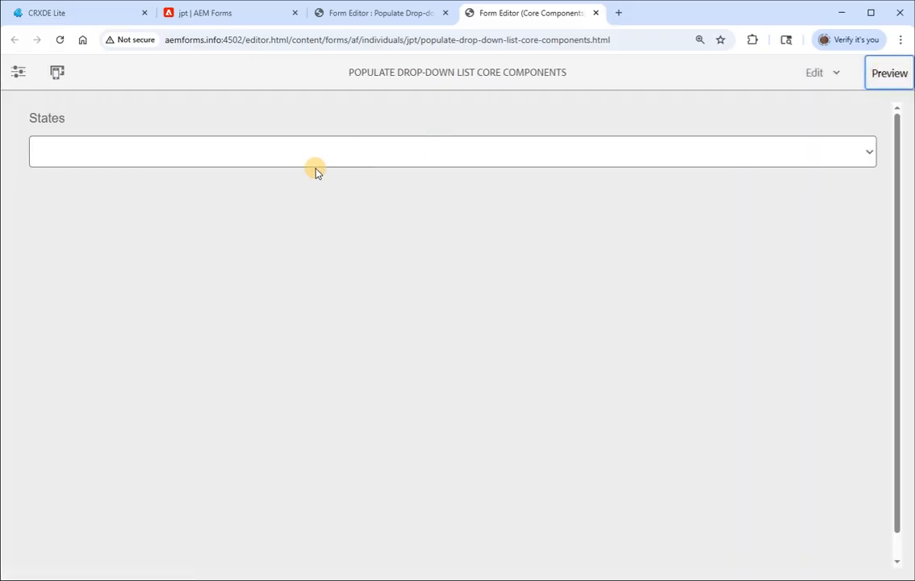
left_click(94, 159)
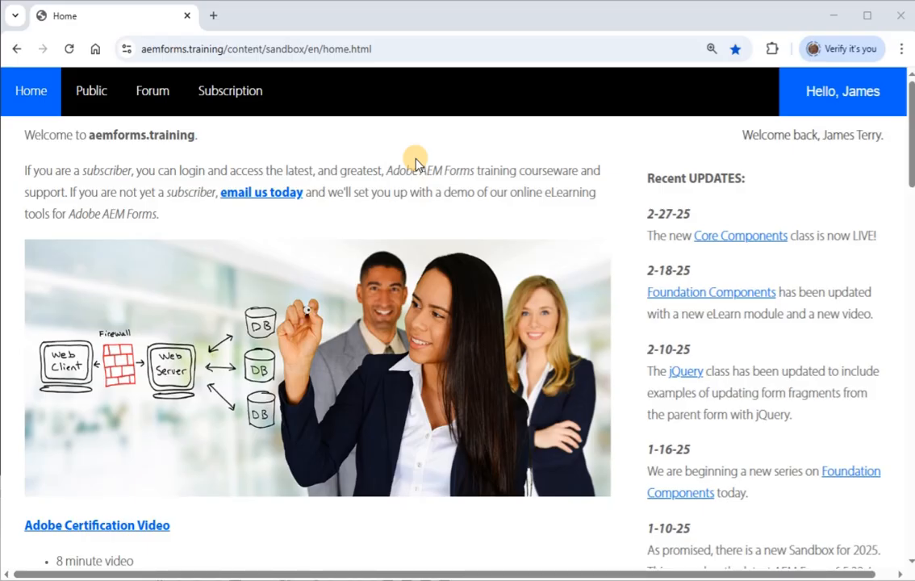
- Switch to the aemforms.training home page and show its Subscription course categories
mouse_move(261, 101)
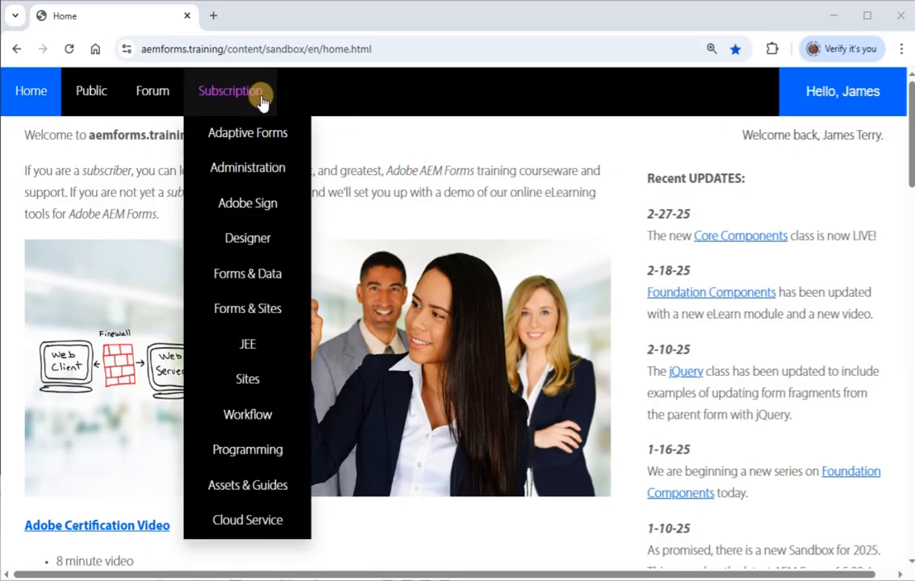